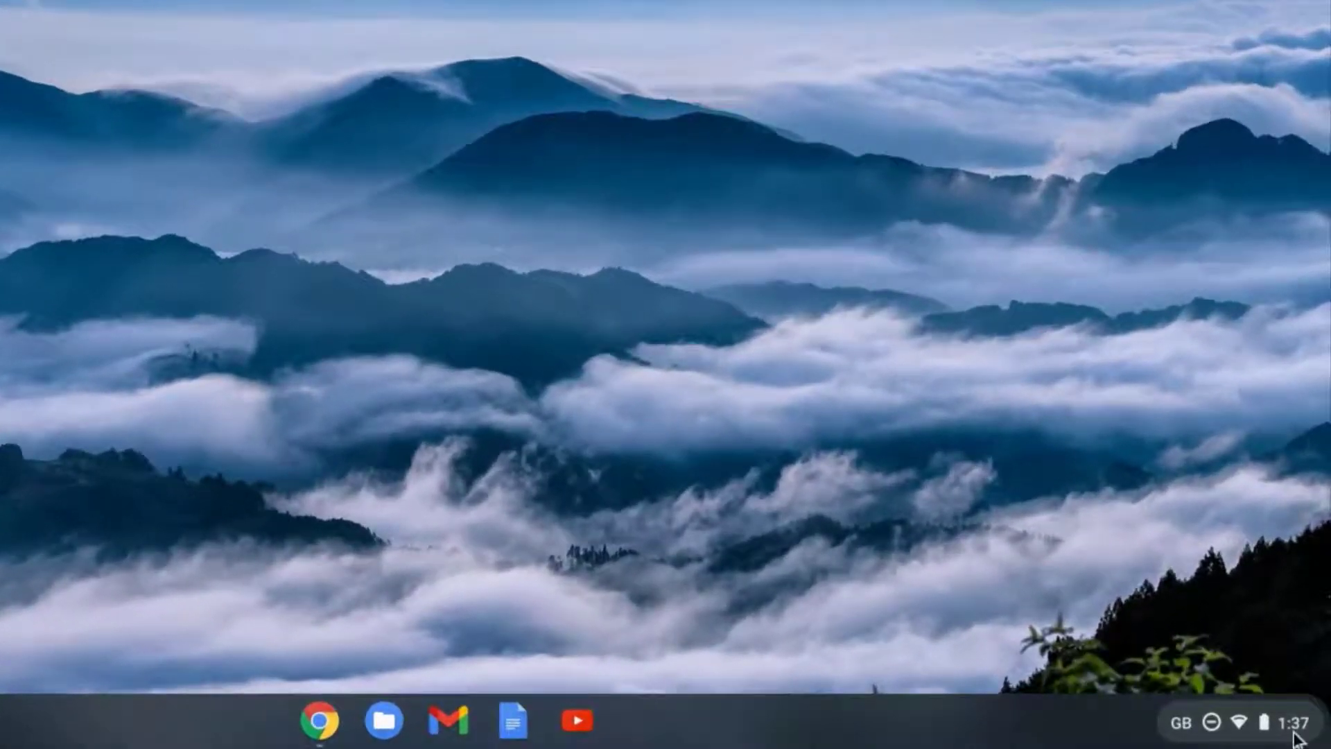
# Step: Open ChromeOS Settings from Quick Settings and go to the Linux (Beta) page
pyautogui.click(1293, 736)
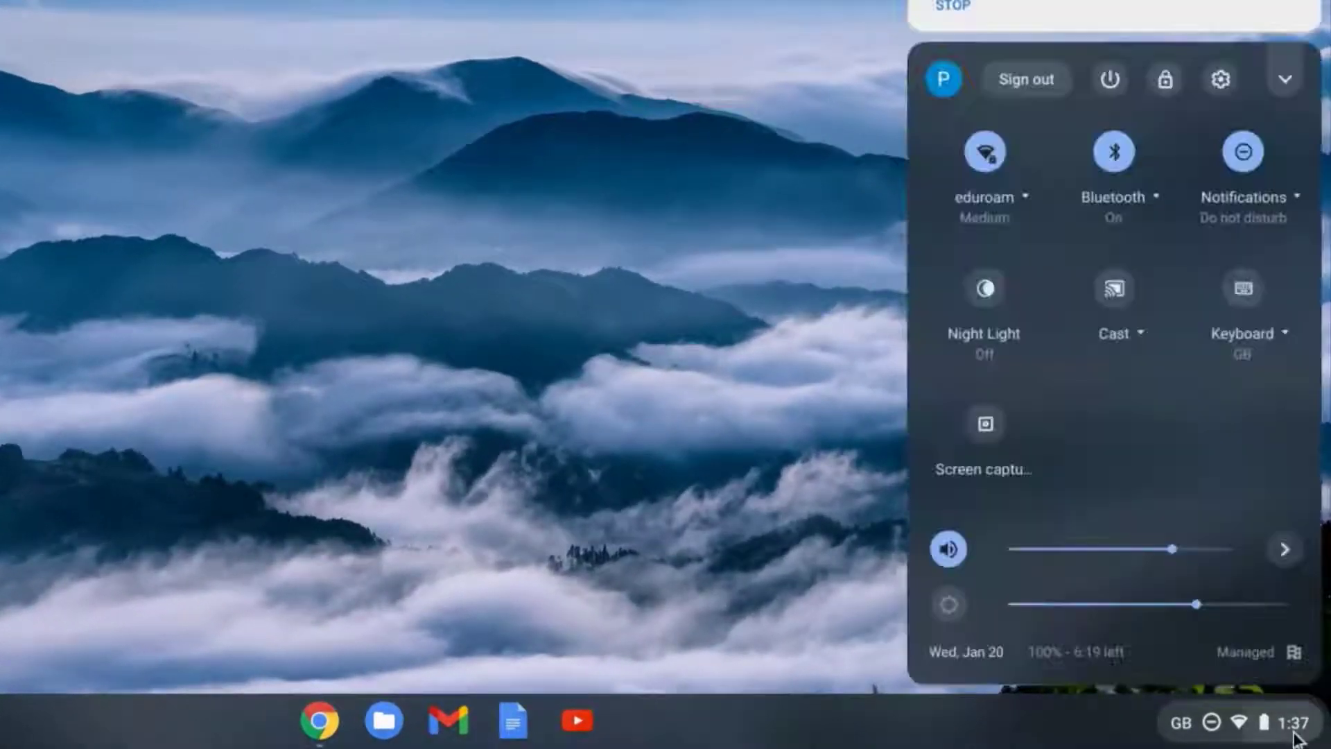
pyautogui.click(1224, 84)
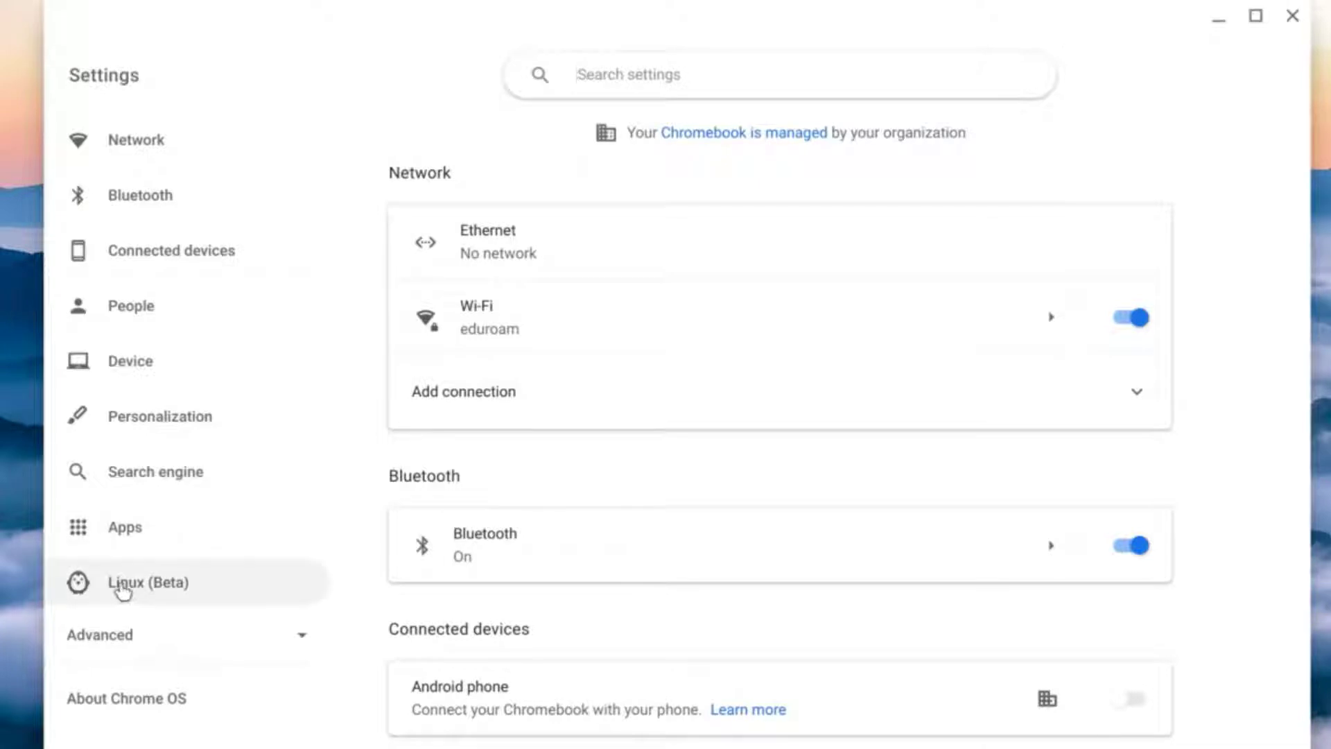
pyautogui.click(113, 590)
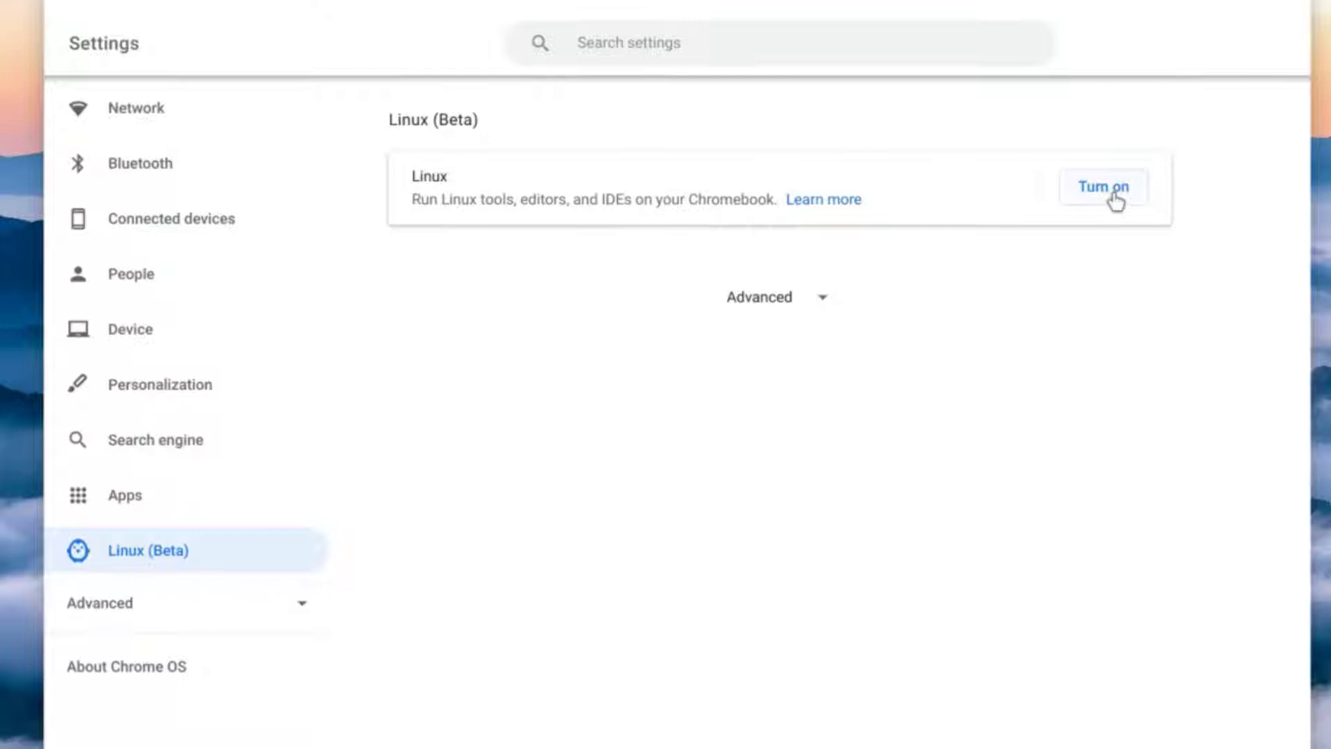
# Step: Install Linux with the default username and a custom disk size of about 22 GB
pyautogui.click(1112, 223)
pyautogui.click(1006, 688)
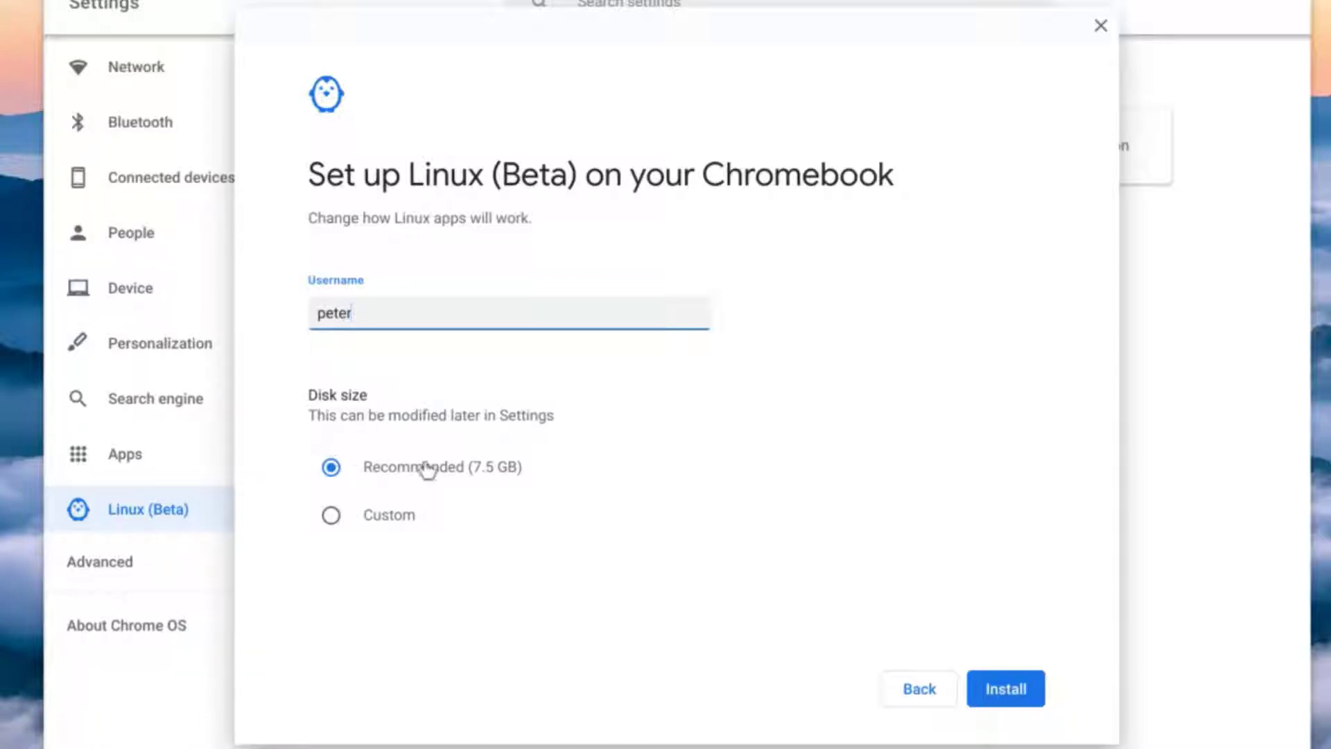
pyautogui.click(332, 515)
pyautogui.click(361, 558)
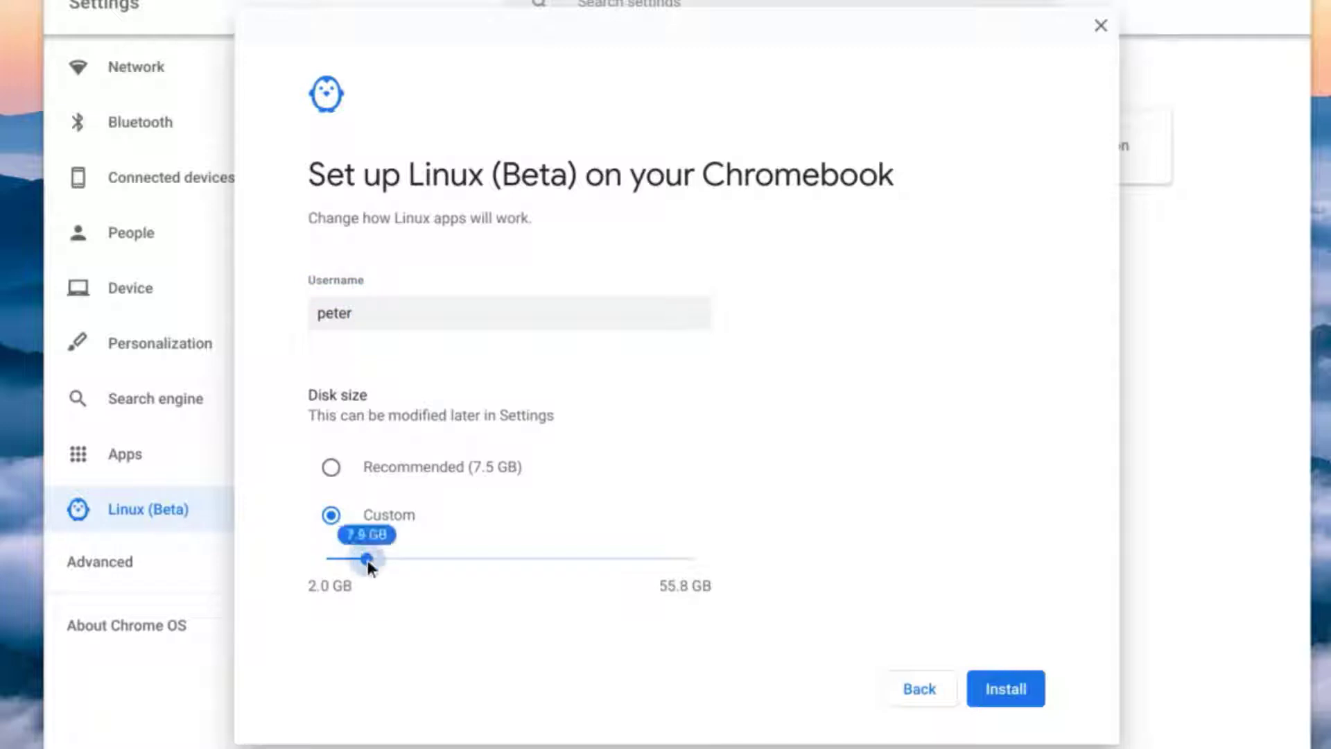
pyautogui.moveTo(439, 563)
pyautogui.mouseDown()
pyautogui.moveTo(466, 563)
pyautogui.moveTo(450, 562)
pyautogui.mouseUp()
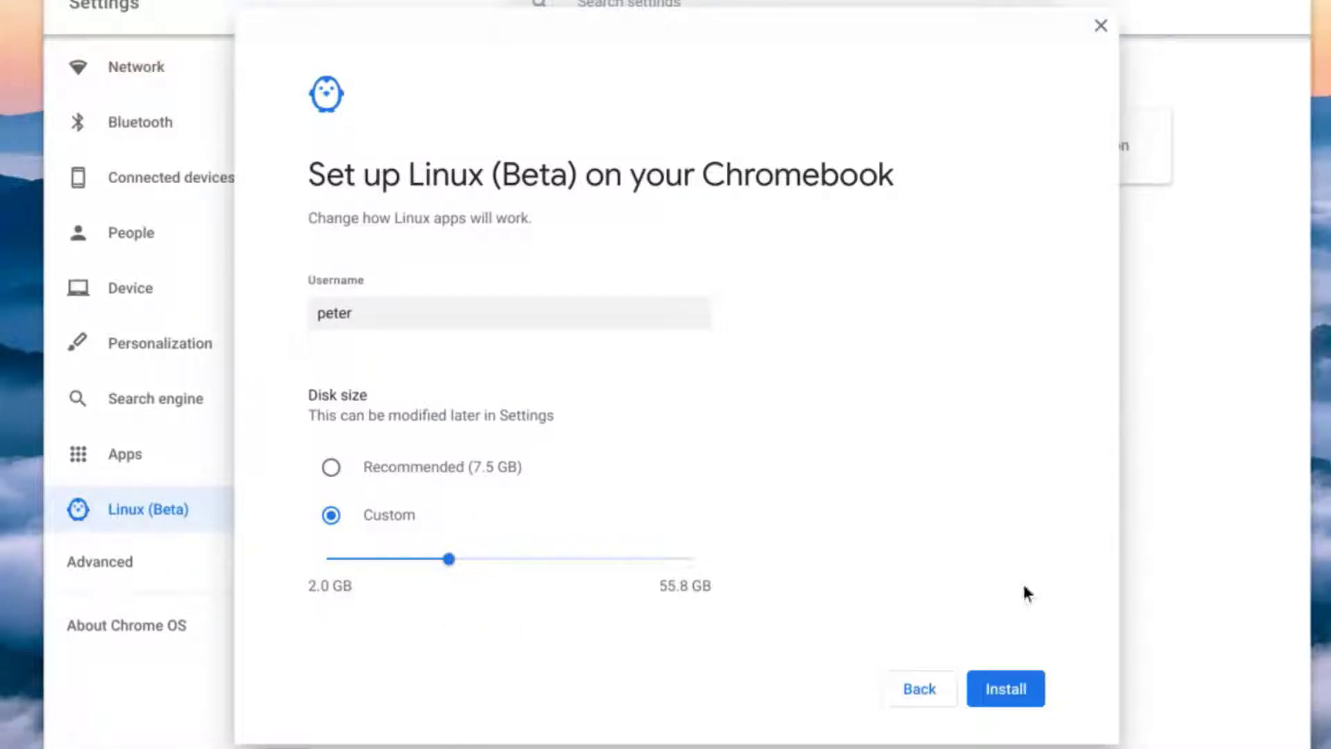
pyautogui.click(1006, 694)
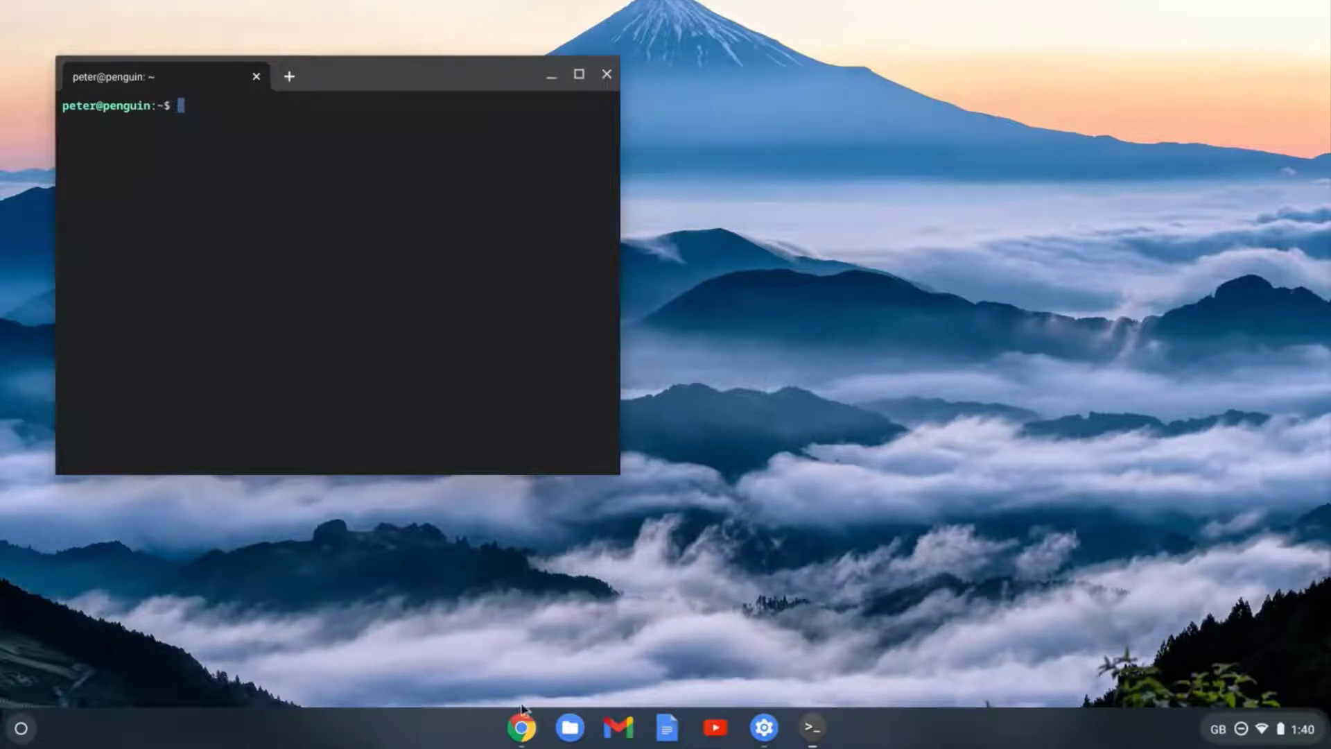
# Step: Show Signal's Linux install instructions on the signal.org download page in Chrome
pyautogui.click(521, 728)
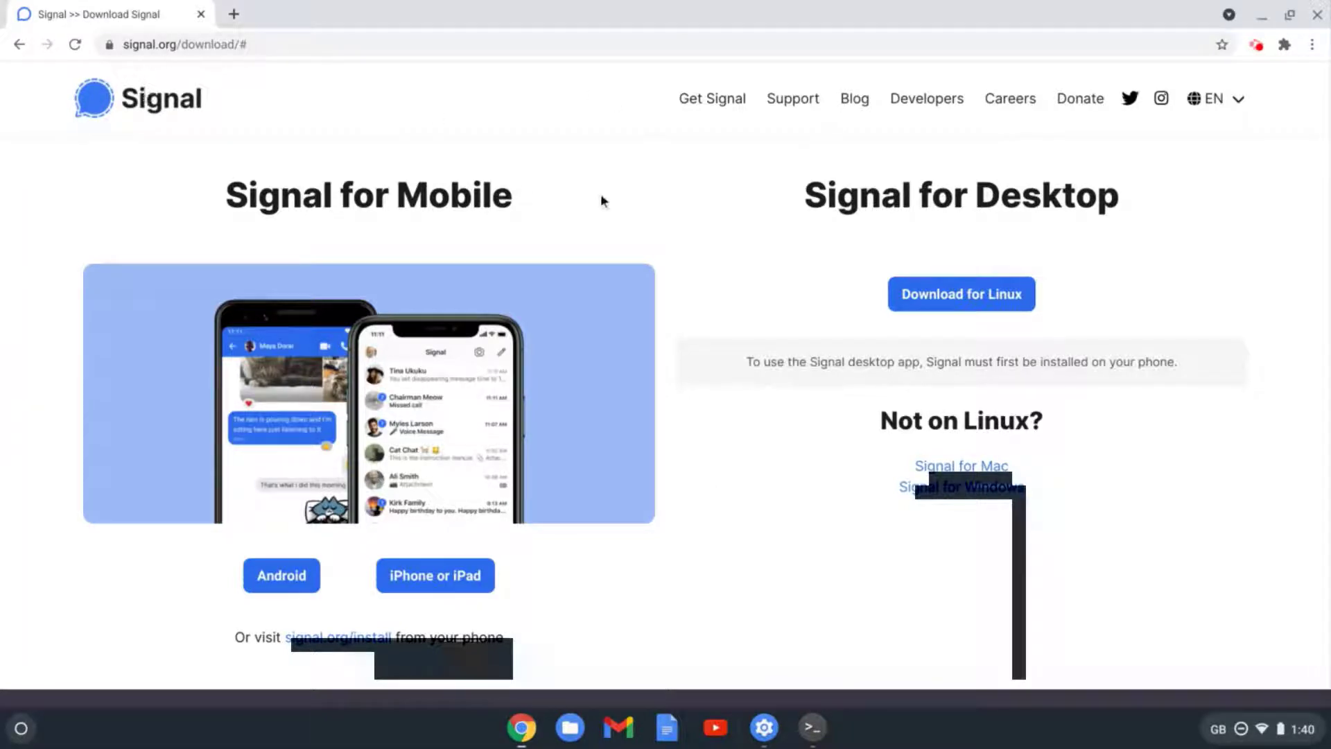
pyautogui.click(963, 300)
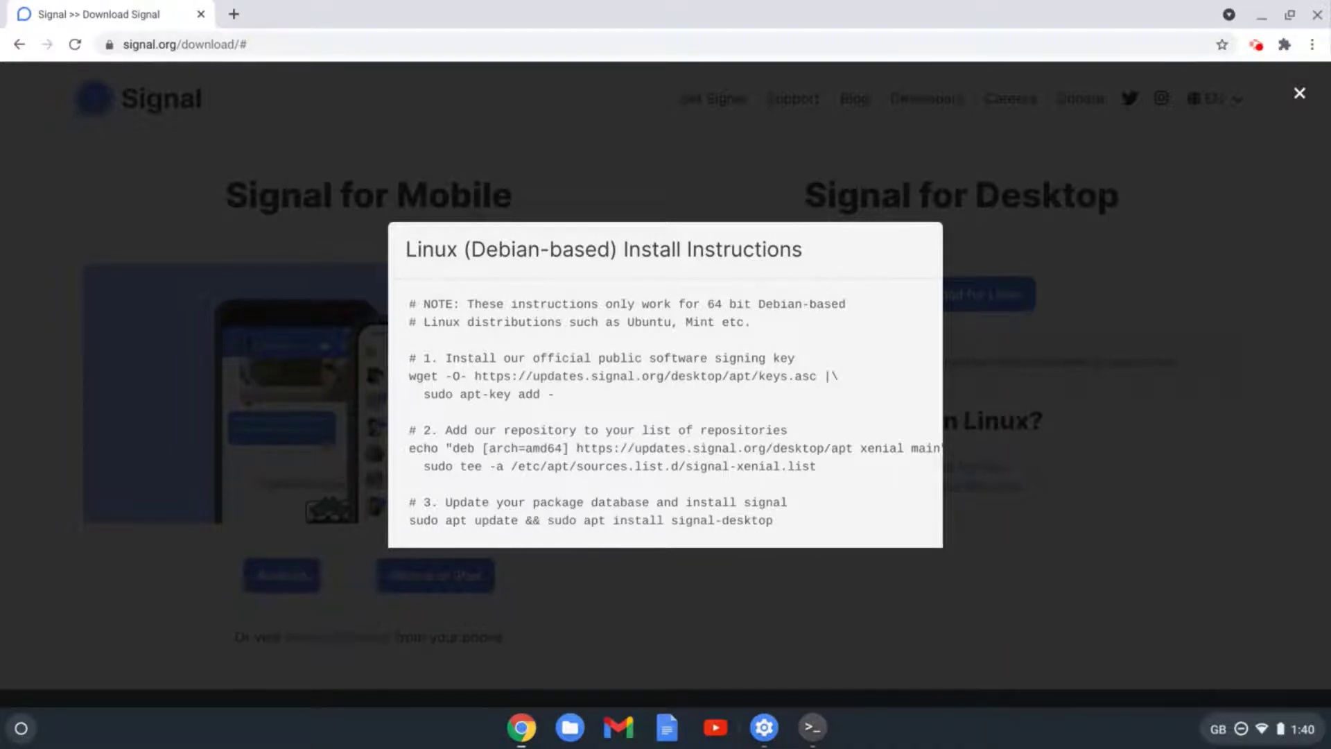
# Step: Snap Chrome to the right half and the Terminal to the left half of the screen
pyautogui.hotkey('alt', ']')
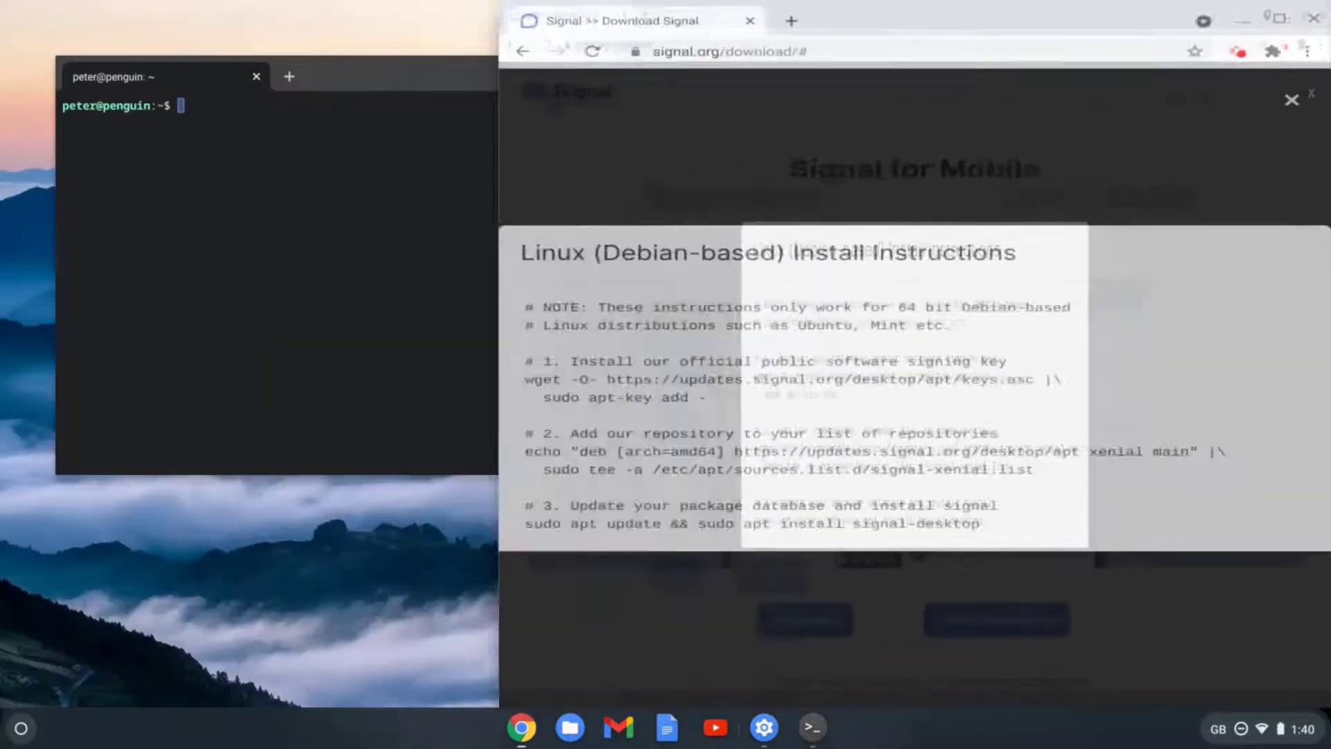
pyautogui.click(526, 286)
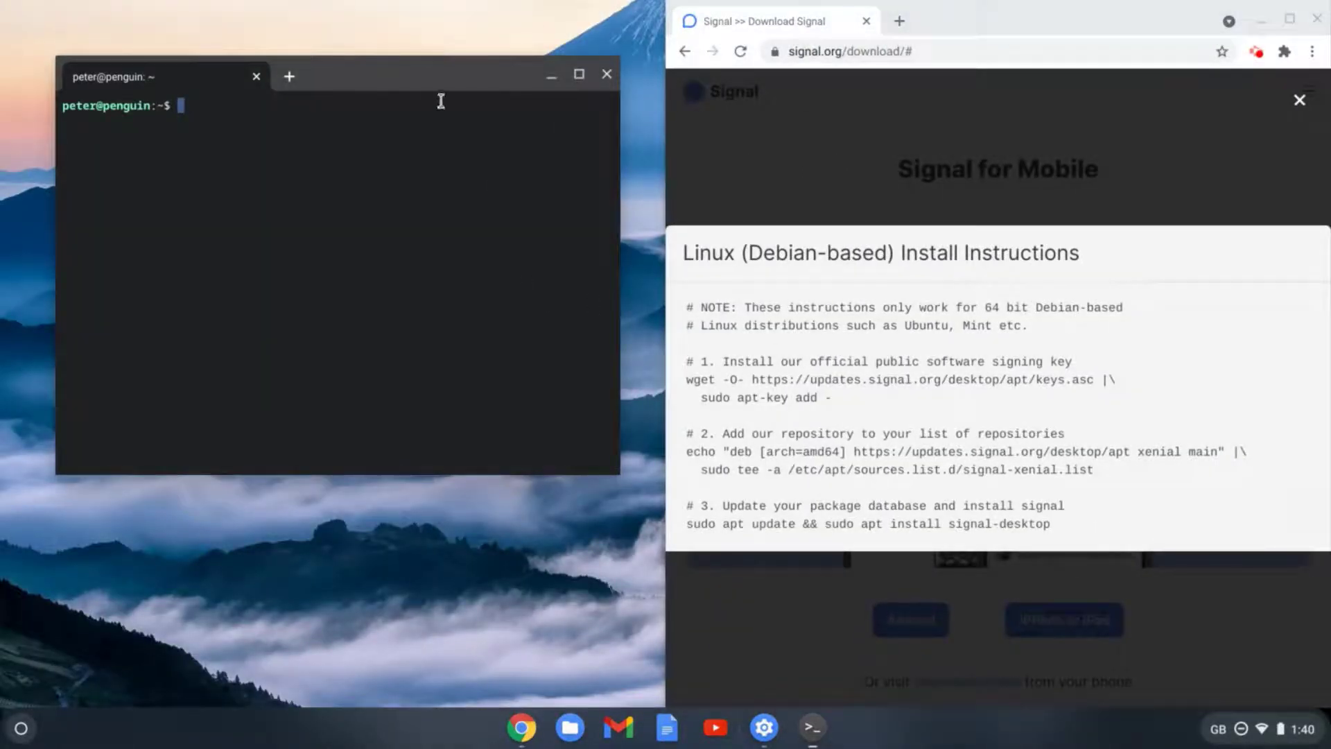
pyautogui.hotkey('alt', '[')
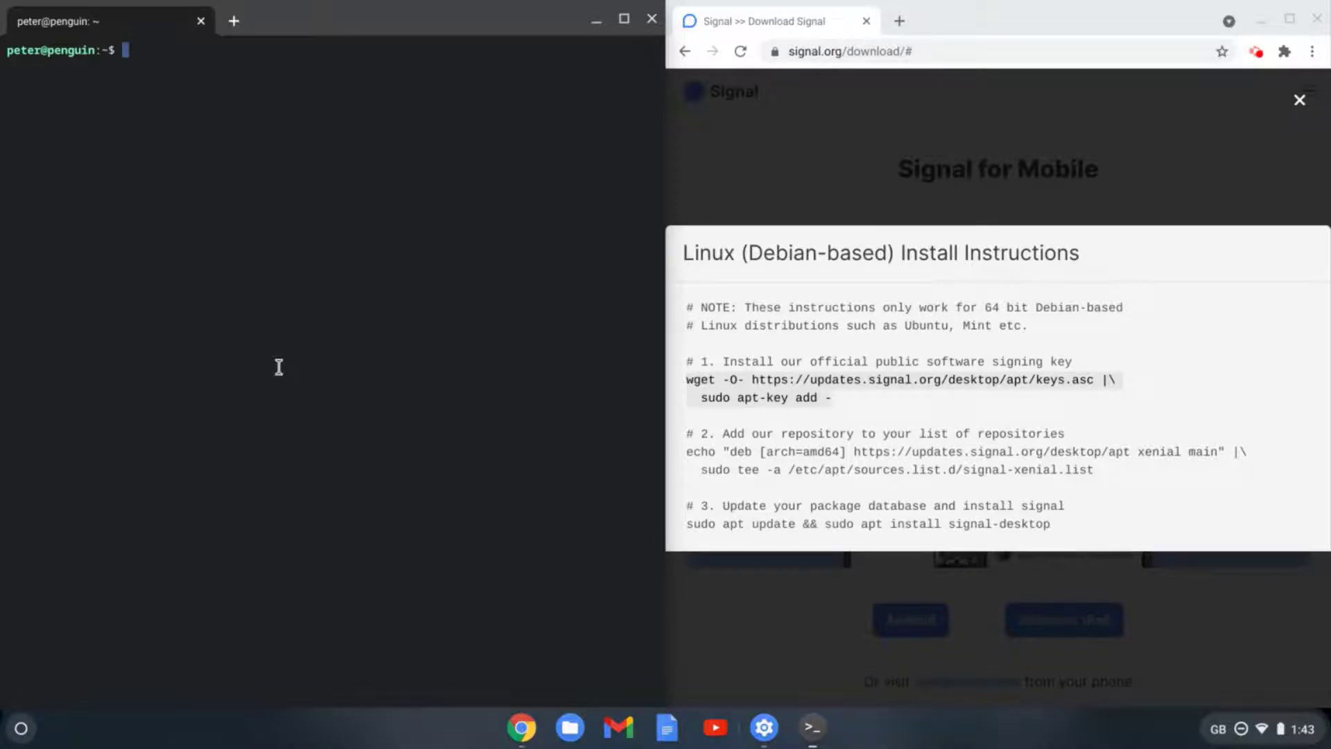
# Step: Copy Signal's wget signing-key command into the Terminal and run it to add the key
pyautogui.tripleClick(794, 395)
pyautogui.rightClick(796, 400)
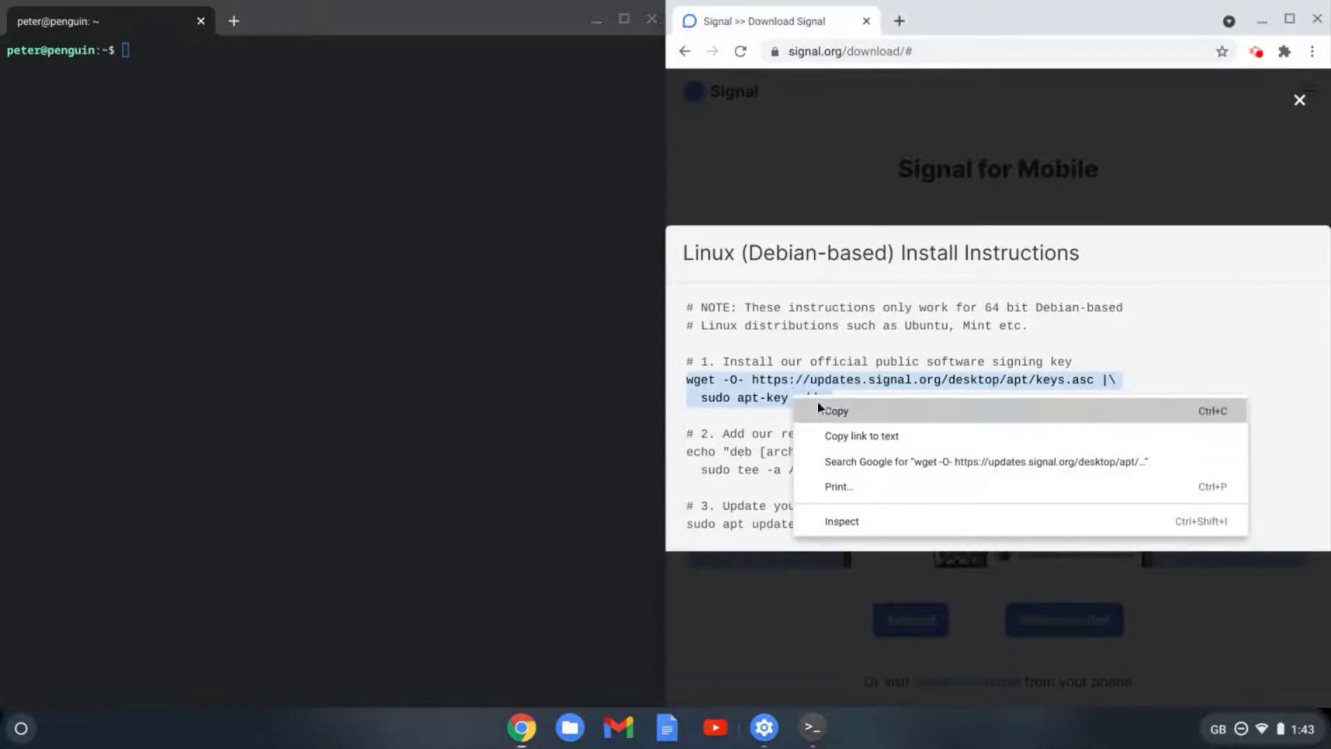
pyautogui.click(828, 409)
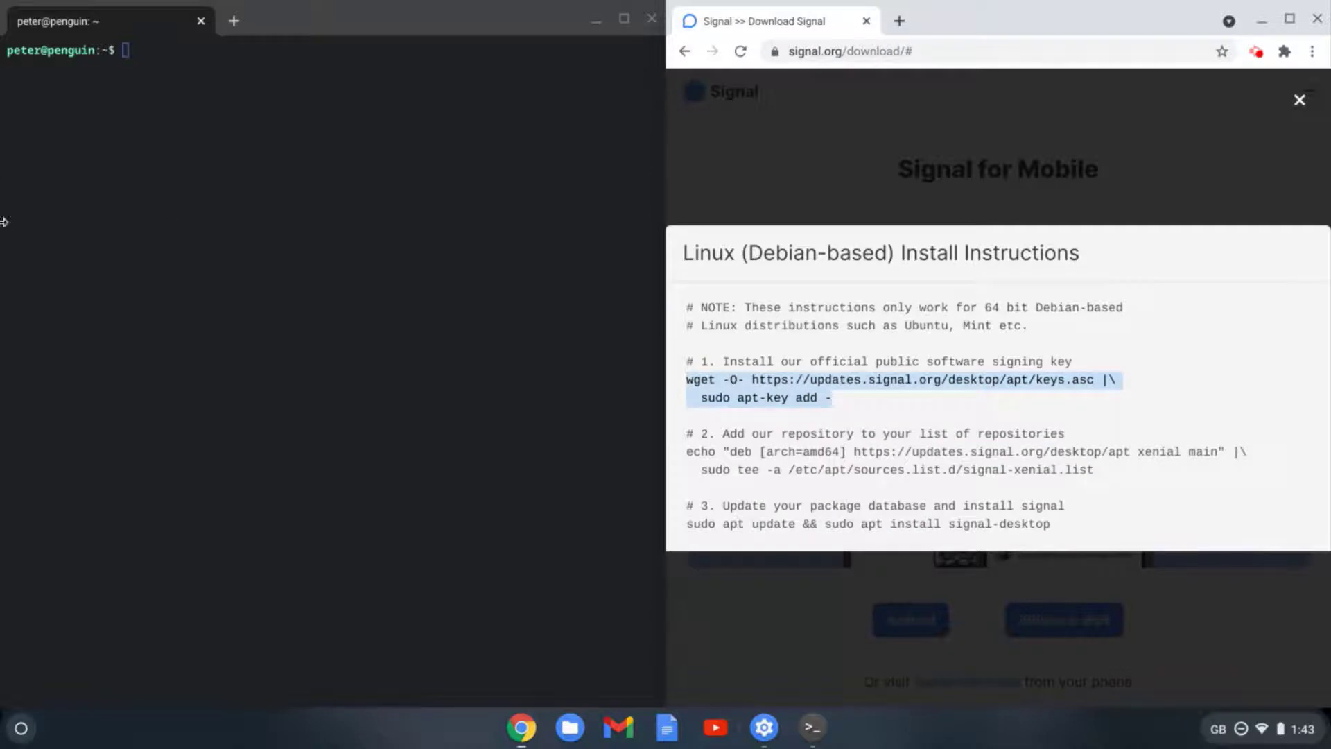
pyautogui.rightClick(166, 144)
pyautogui.press('Return')
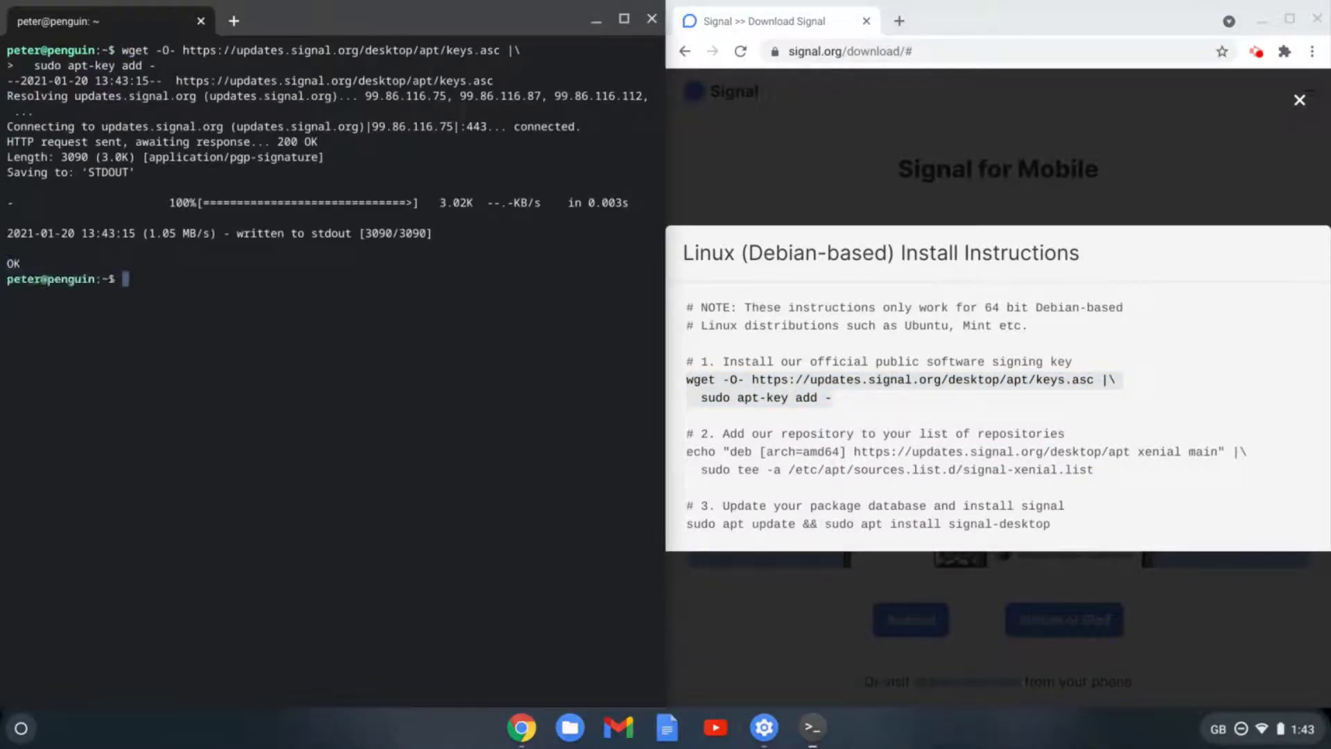
# Step: Copy the echo … signal-xenial.list repository command into the Terminal and run it
pyautogui.click(718, 372)
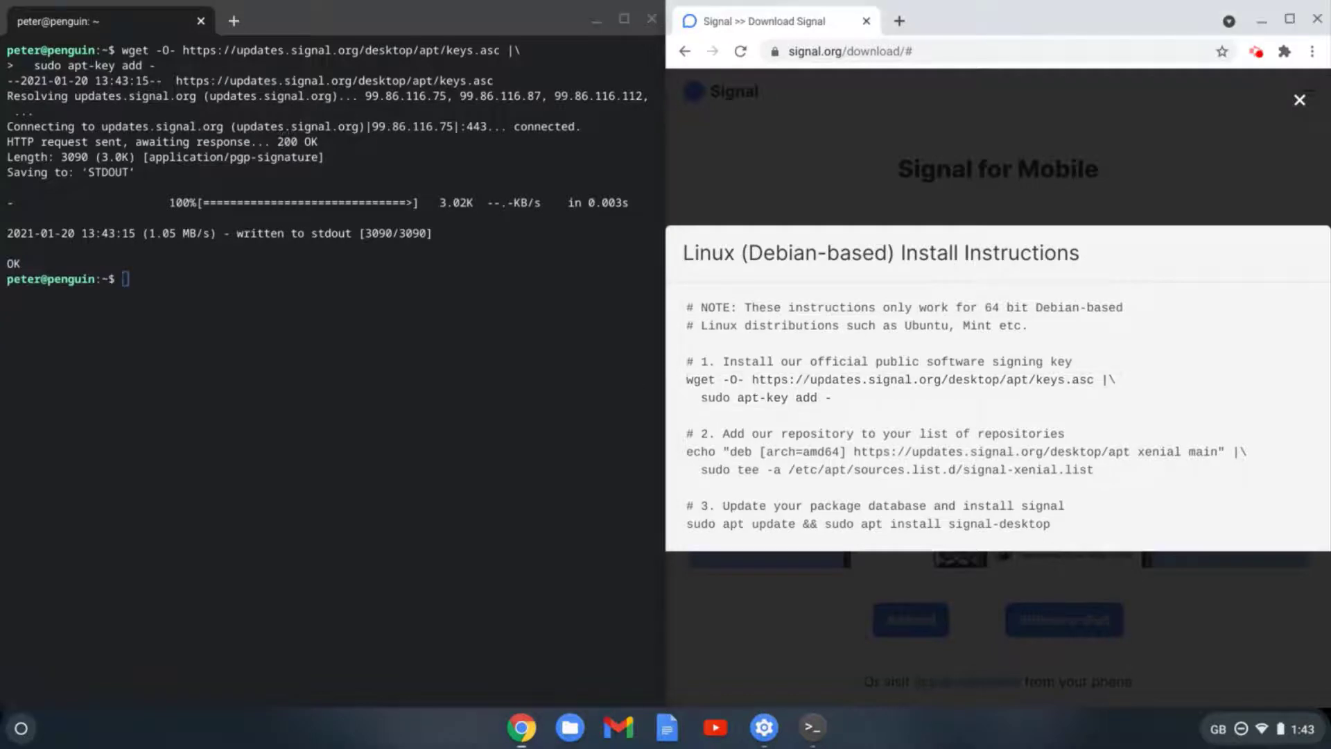
pyautogui.moveTo(688, 451); pyautogui.dragTo(1109, 470)
pyautogui.rightClick(957, 460)
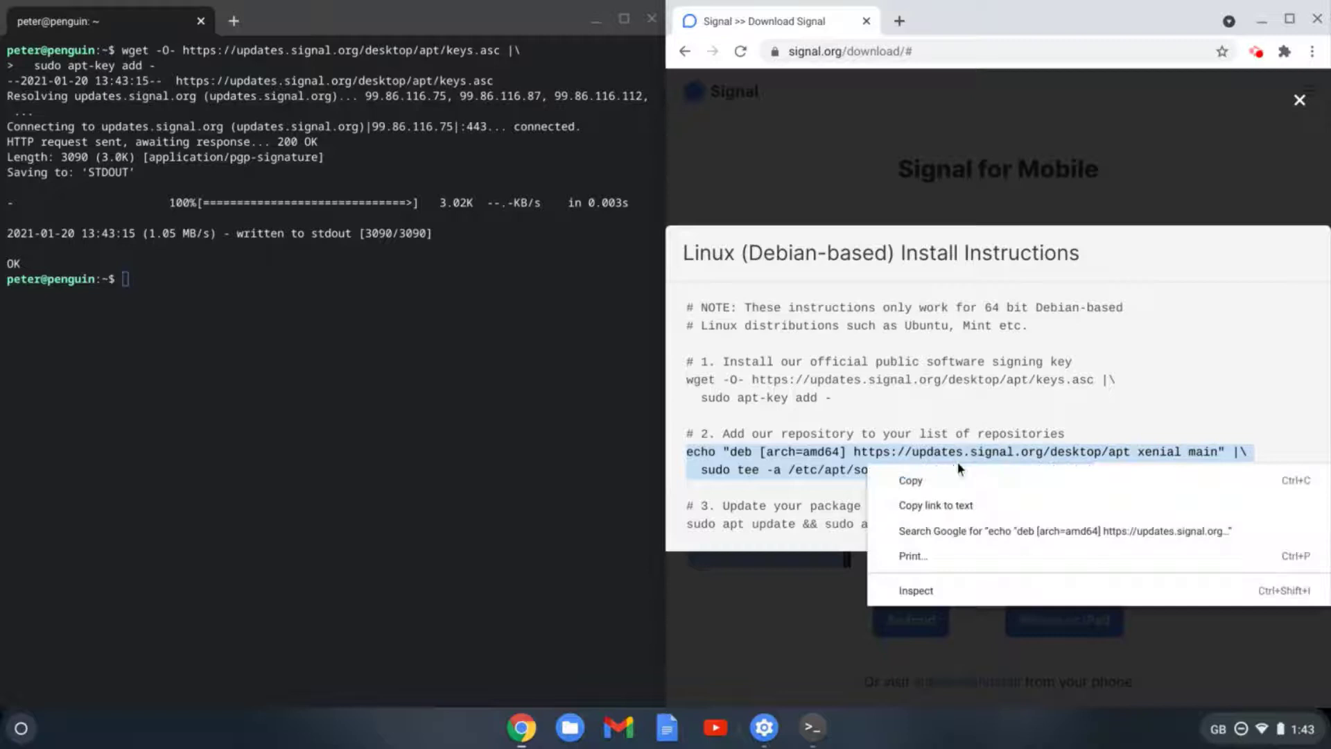
pyautogui.click(958, 473)
pyautogui.click(182, 296)
pyautogui.hotkey('ctrl', 'shift', 'v')
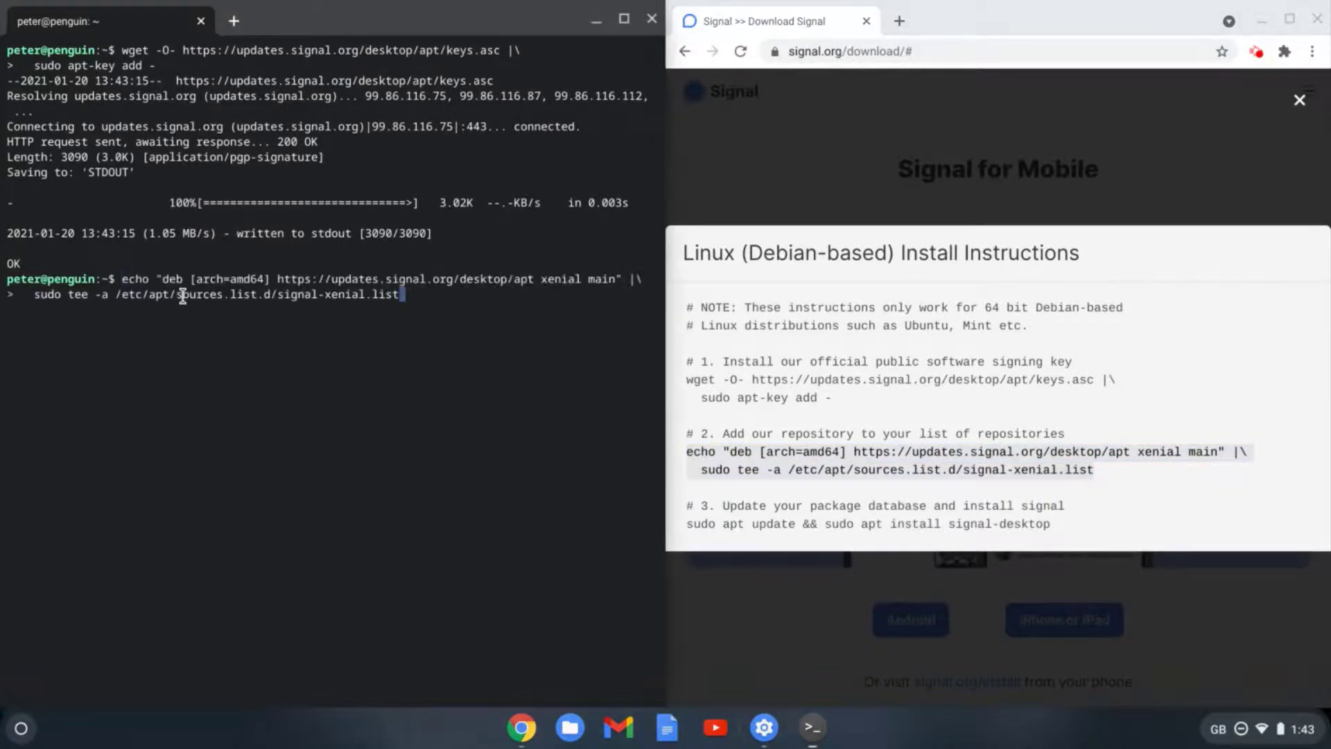
pyautogui.press('Return')
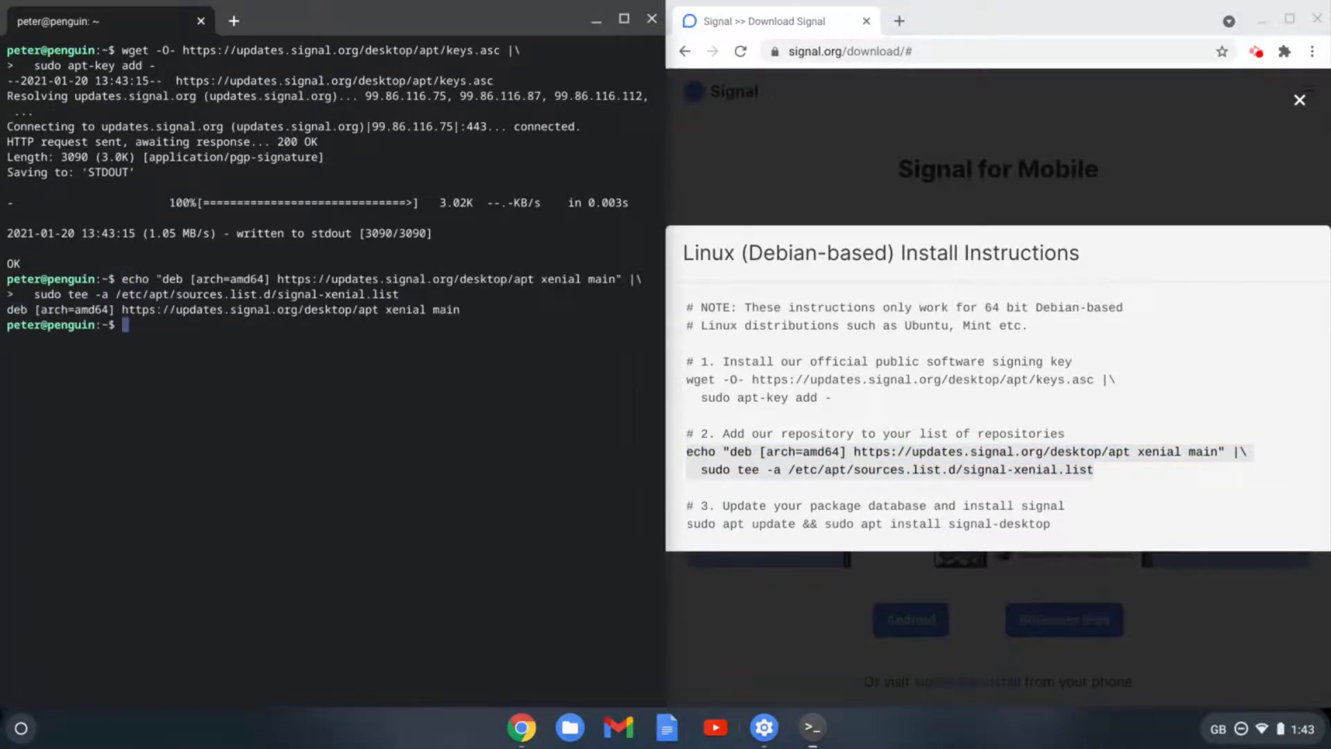
# Step: Run sudo apt update && sudo apt install signal-desktop, answering y to install
pyautogui.moveTo(685, 525); pyautogui.dragTo(1061, 529)
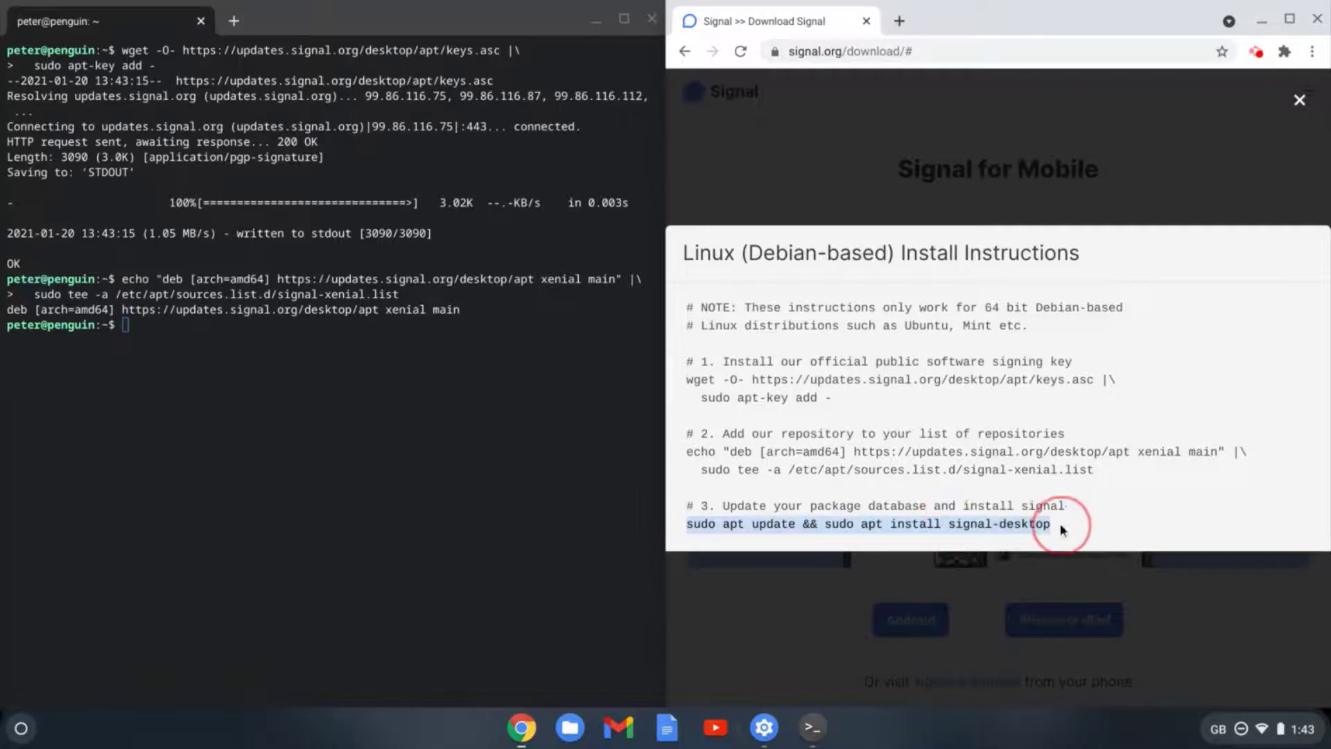
pyautogui.rightClick(791, 525)
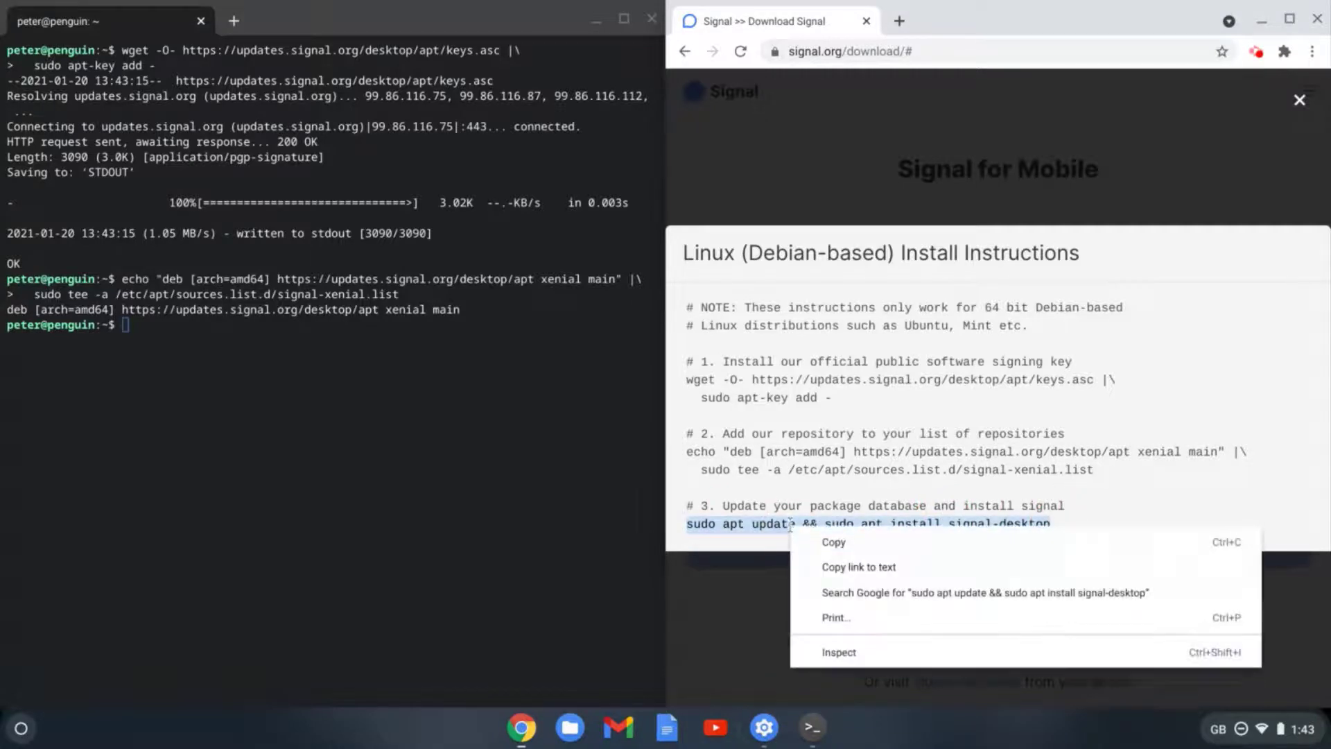
pyautogui.click(817, 537)
pyautogui.click(254, 458)
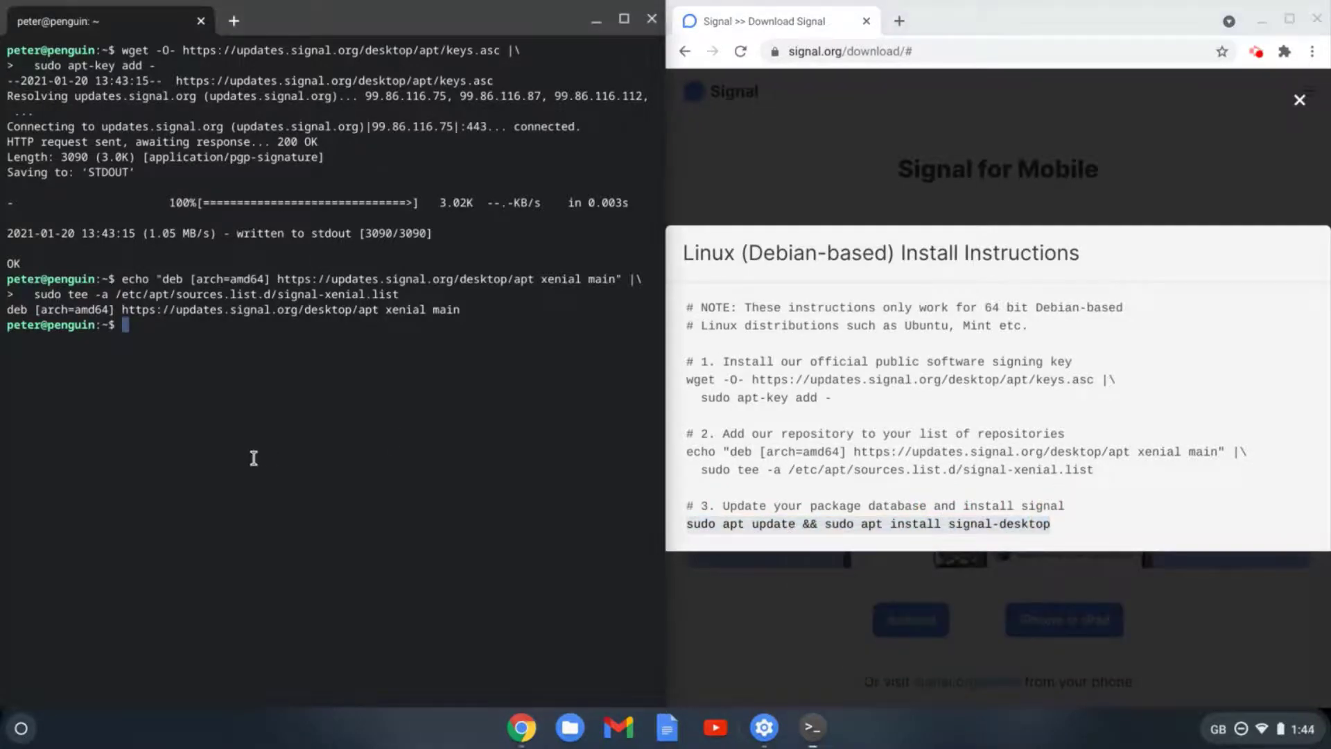
pyautogui.rightClick(200, 368)
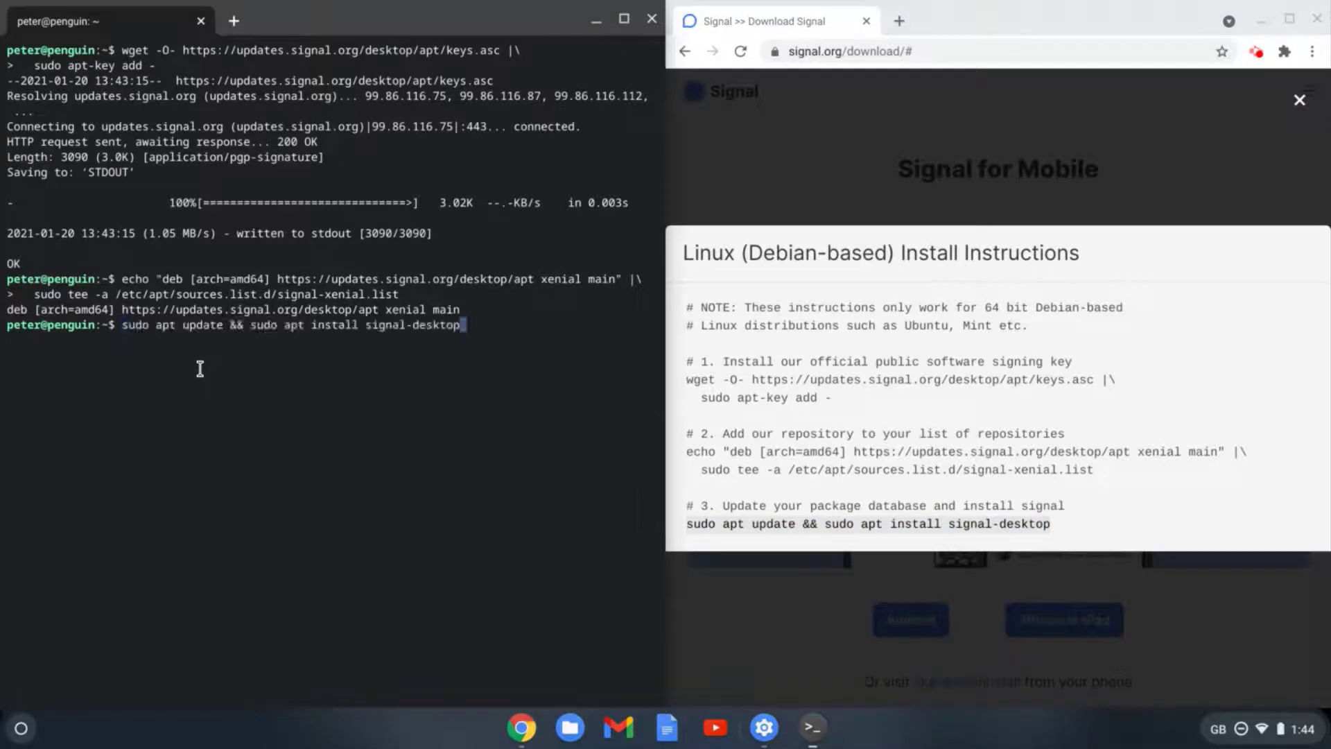
pyautogui.press('Return')
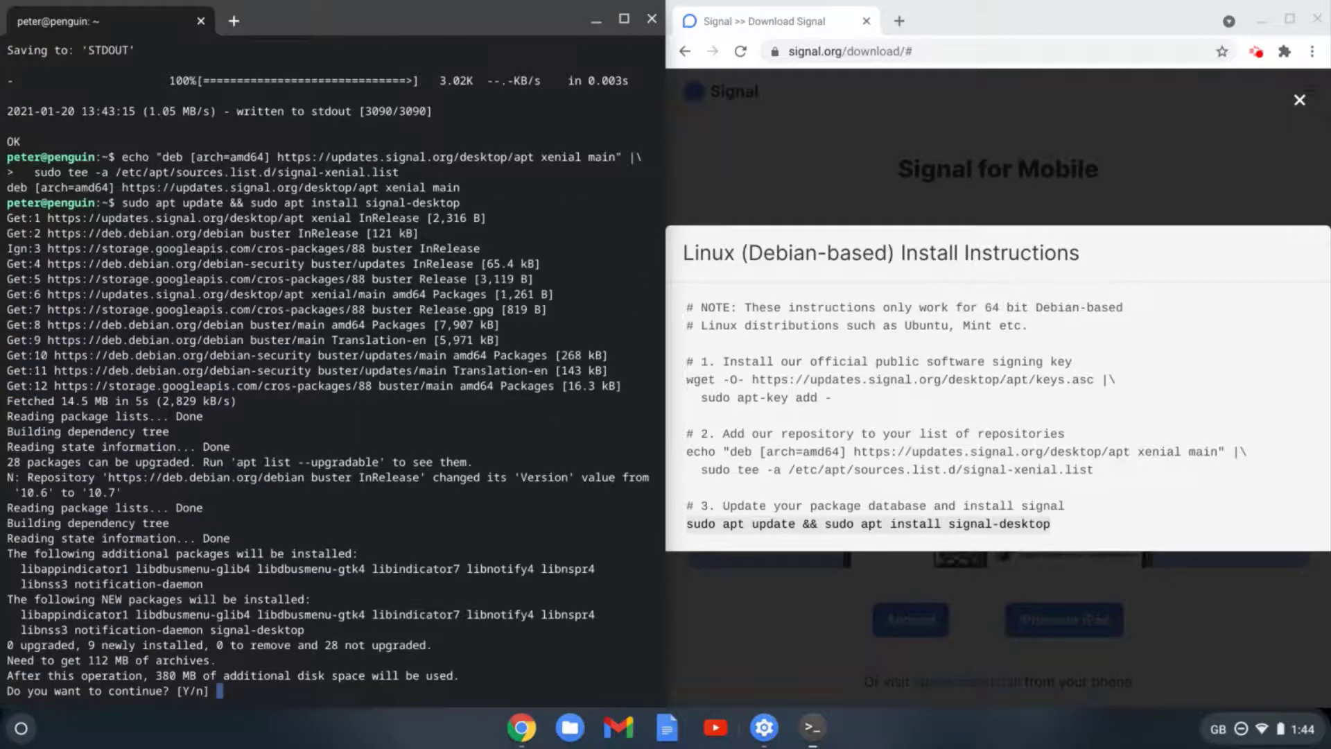
pyautogui.write('y')
pyautogui.press('Return')
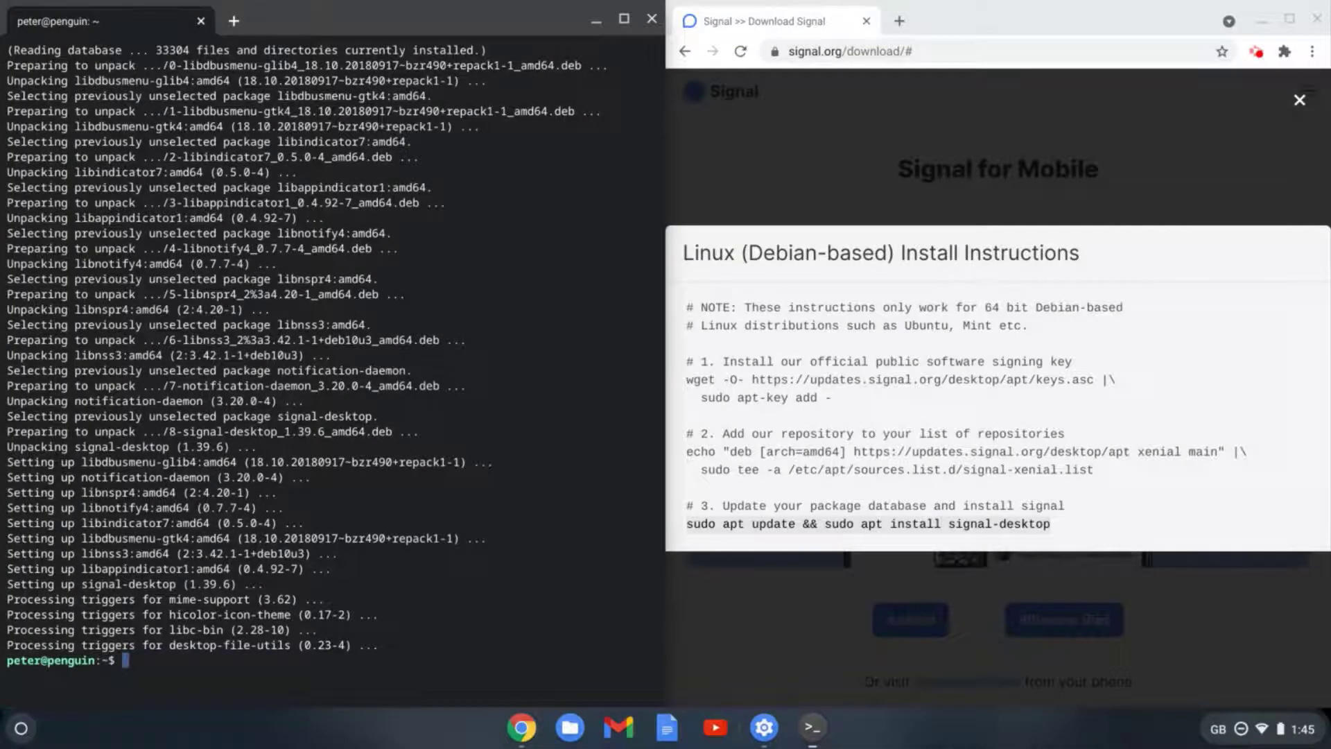
pyautogui.press('super')
# Step: Launch Signal from the Linux apps folder in the expanded launcher
pyautogui.click(651, 542)
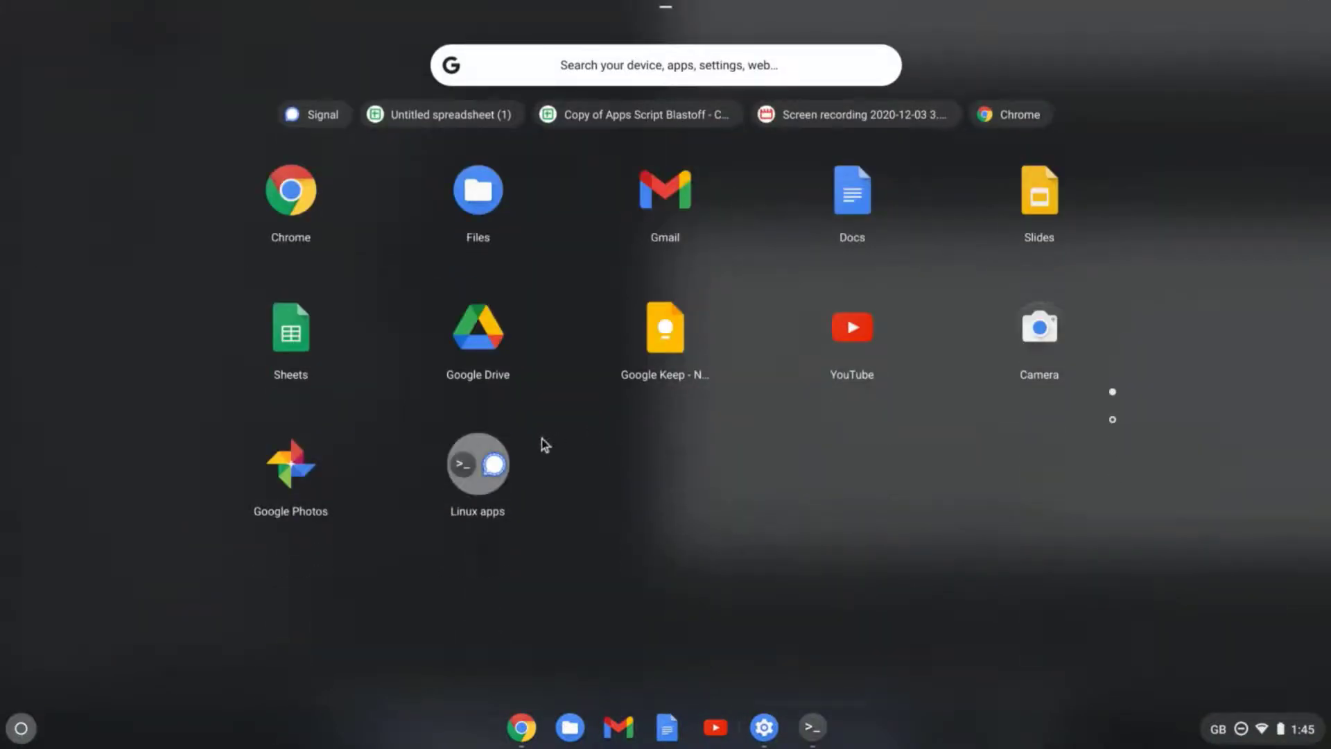
pyautogui.click(496, 464)
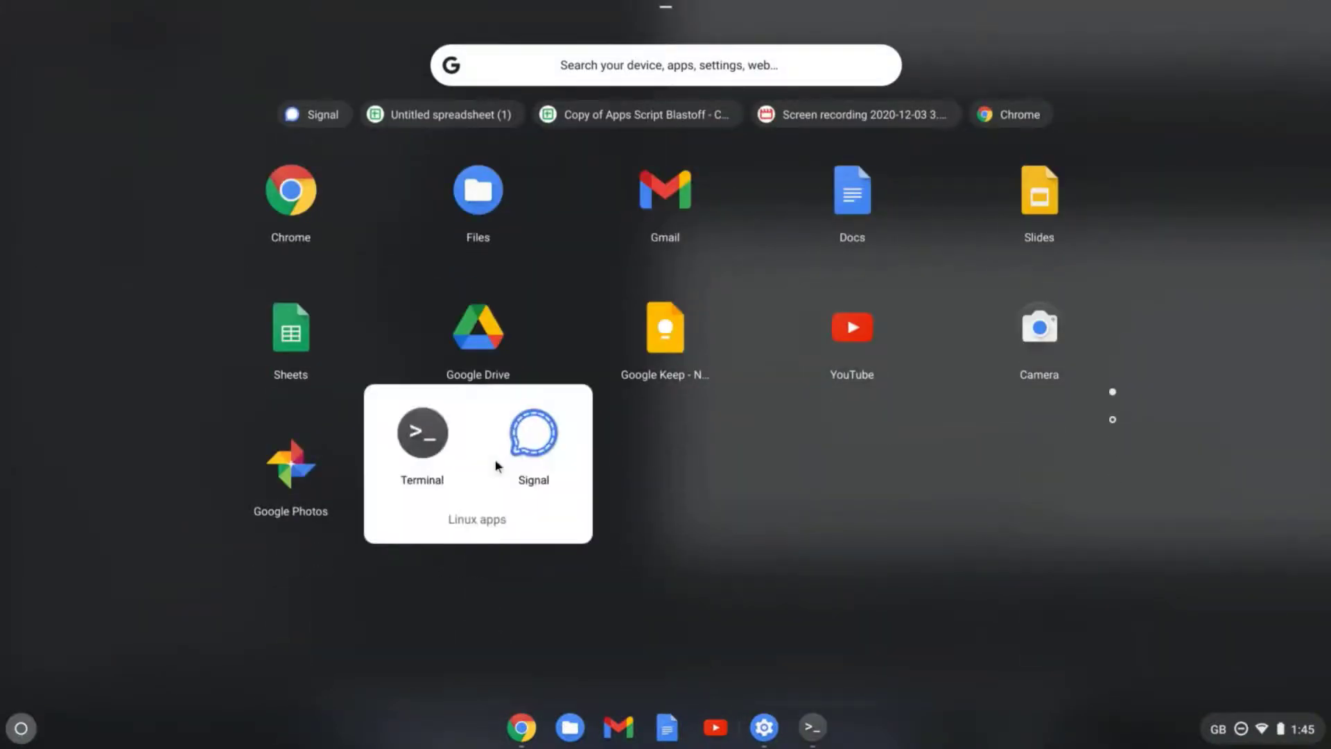
pyautogui.click(534, 433)
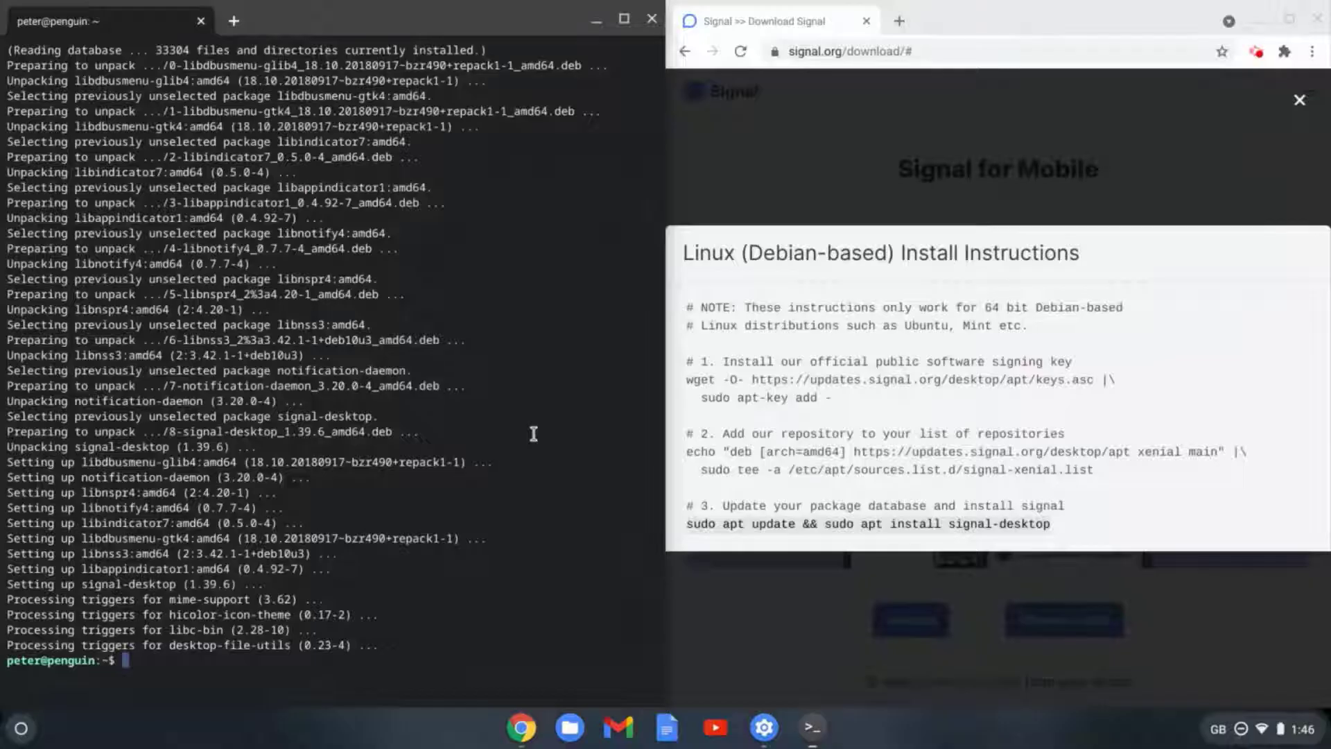